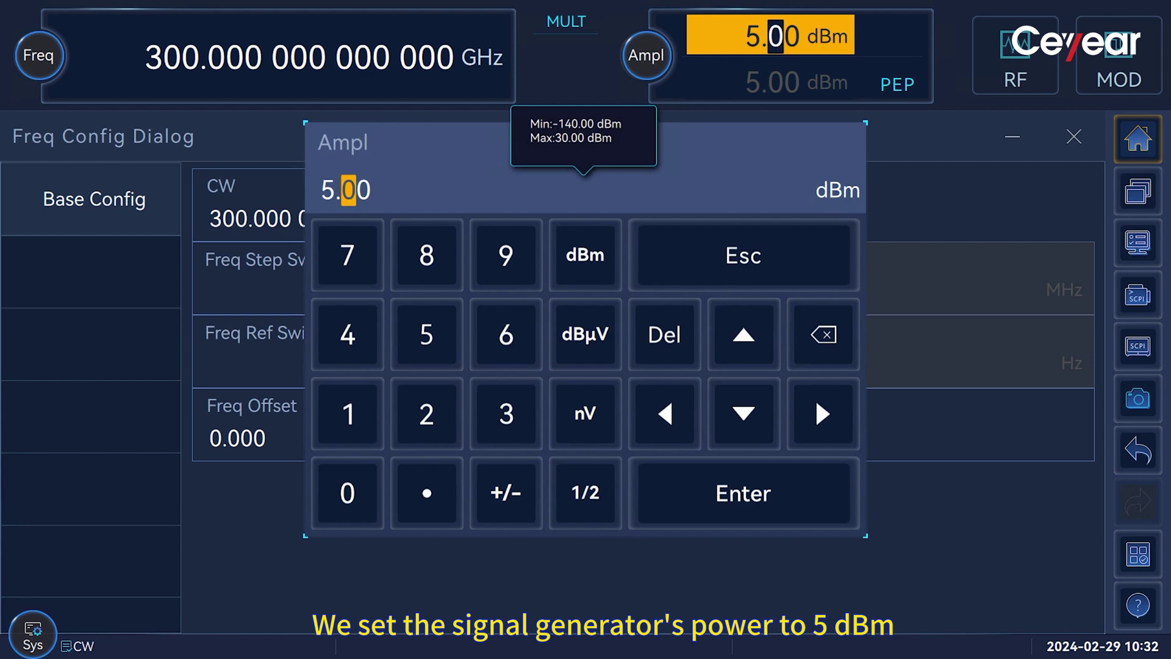
# Step: Confirm the 5 dBm output power and switch on the generator's RF output
pyautogui.click(587, 253)
pyautogui.click(1015, 55)
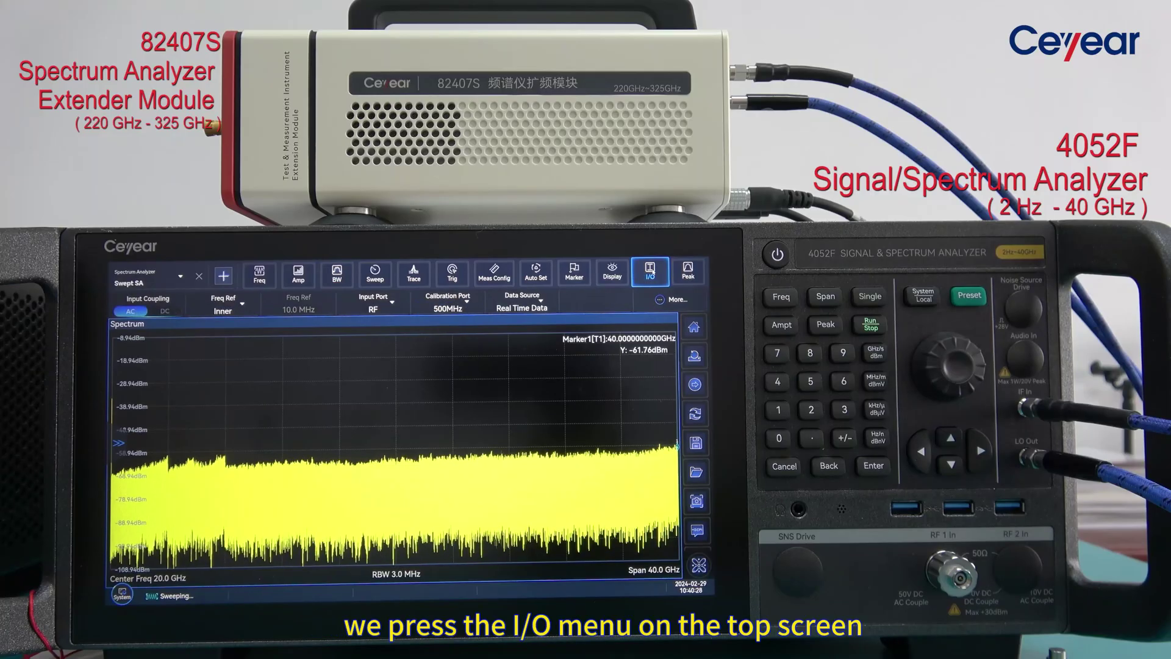
# Step: Turn External Mixer and Signal ID State on in the analyzer's Ext Mixer I/O settings
pyautogui.click(662, 302)
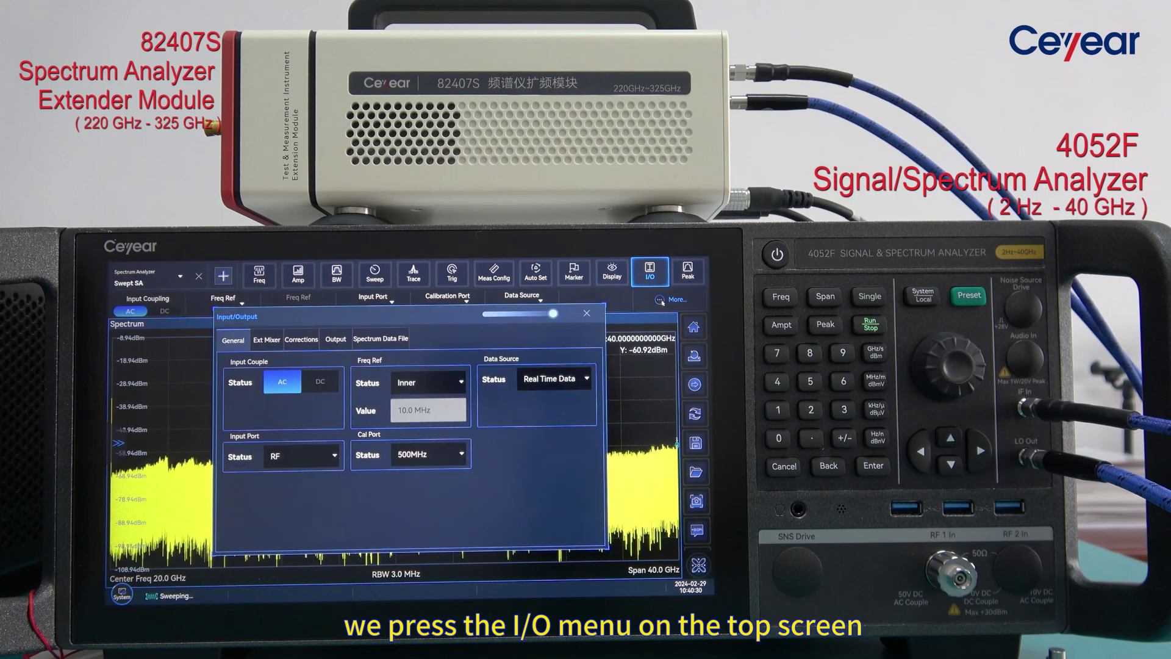
pyautogui.click(266, 339)
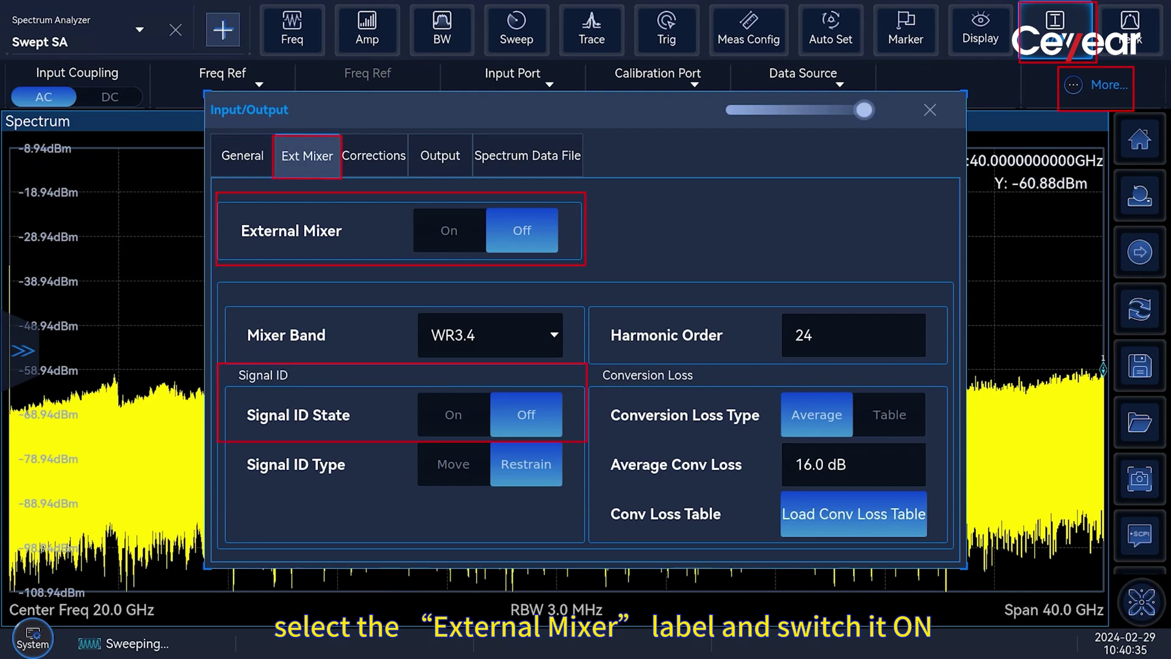
pyautogui.click(449, 231)
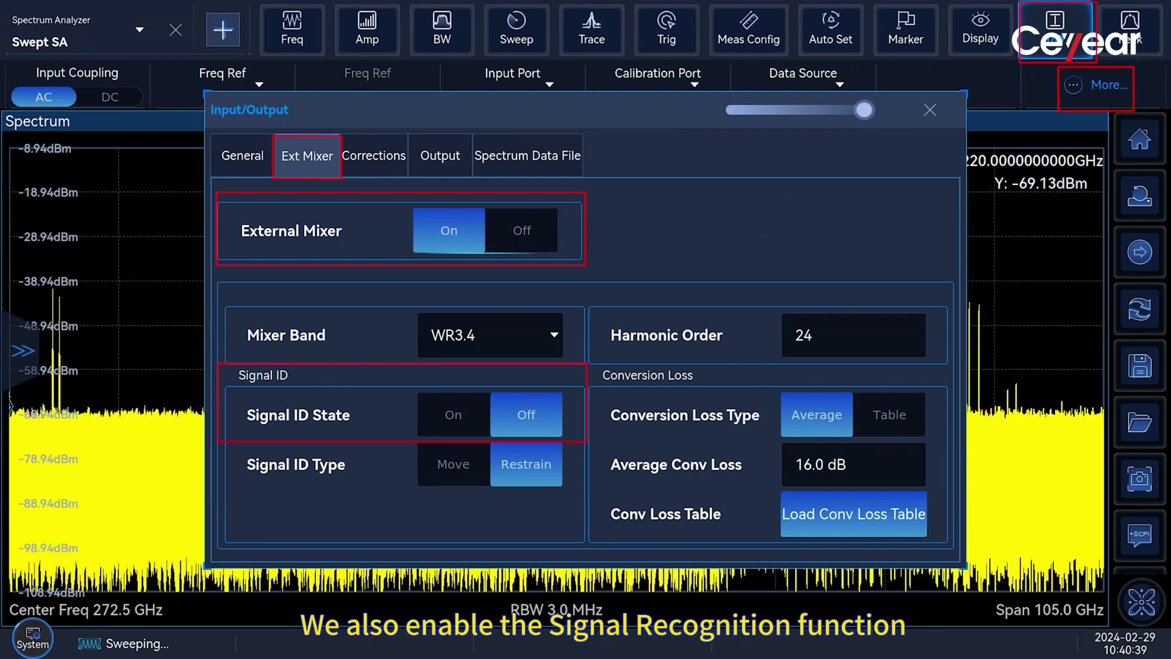
pyautogui.click(463, 408)
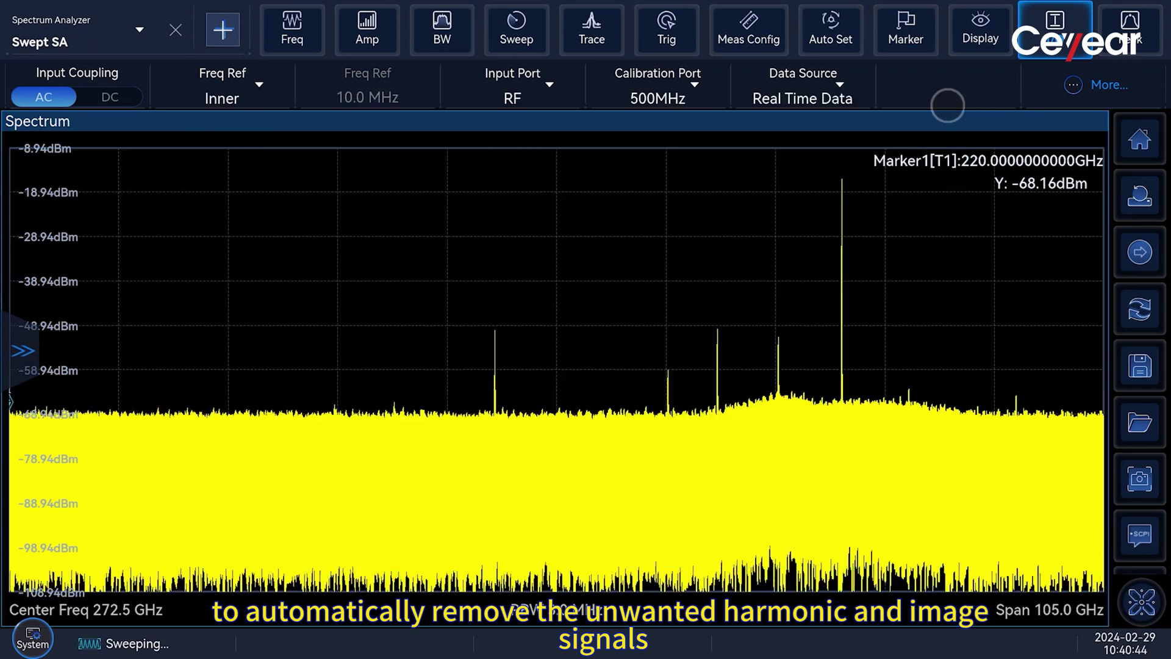
# Step: Close the Input/Output settings and bring up the Center Freq keypad
pyautogui.click(929, 110)
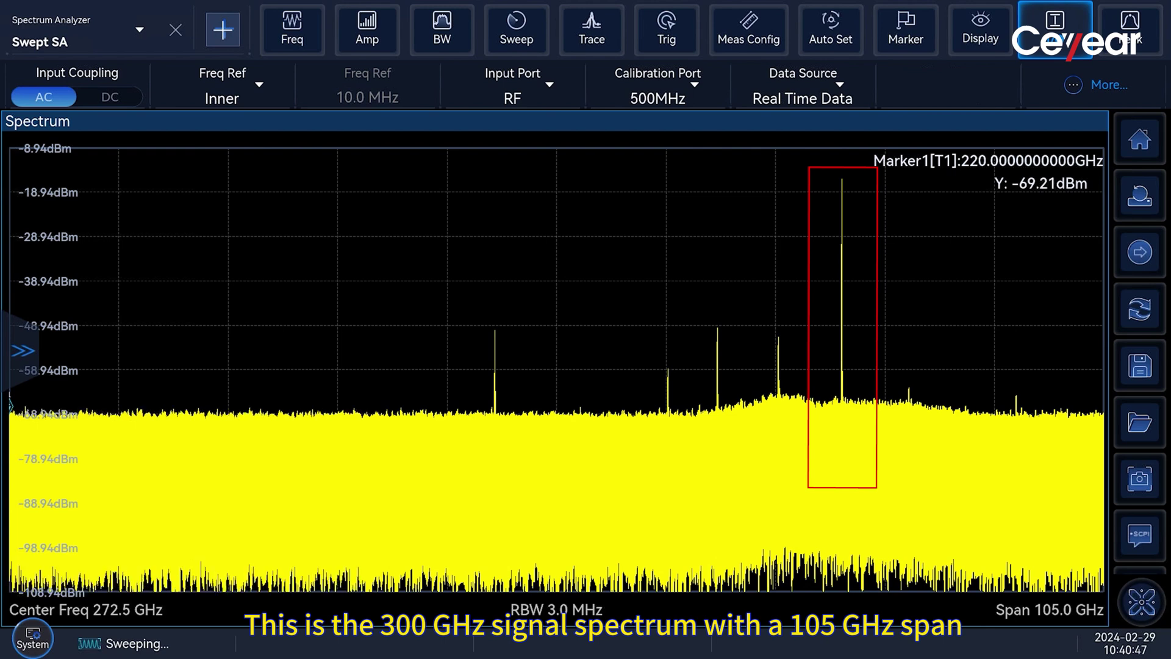
pyautogui.click(1083, 84)
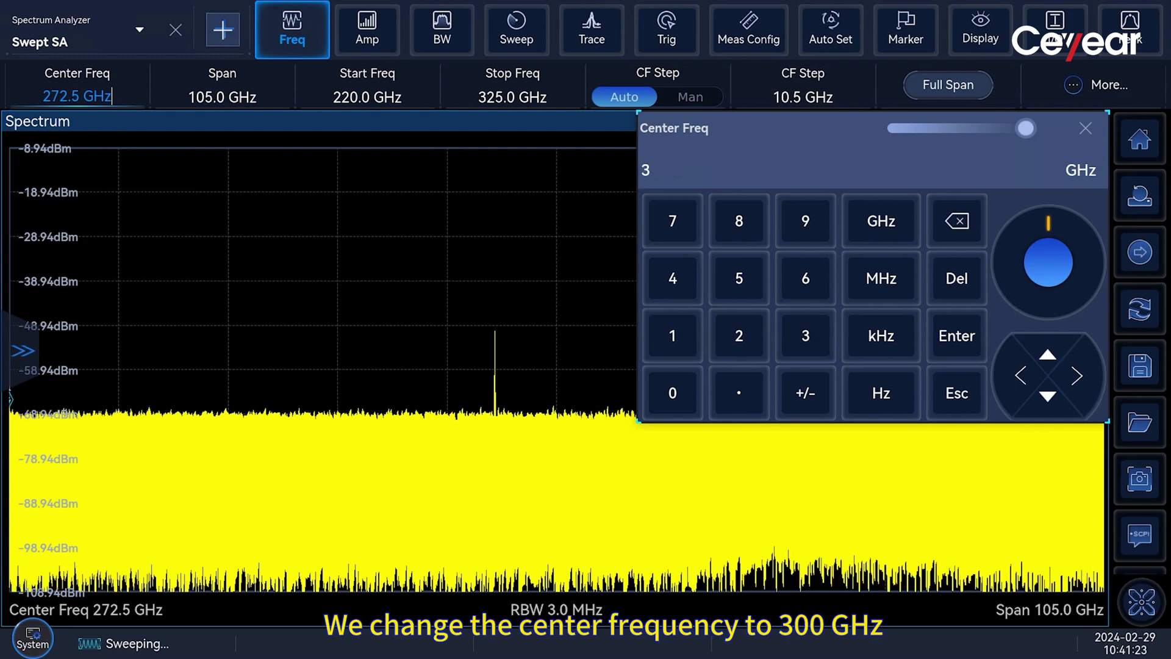
# Step: Center the sweep on 300 GHz and set Res BW to 500 kHz
pyautogui.click(879, 222)
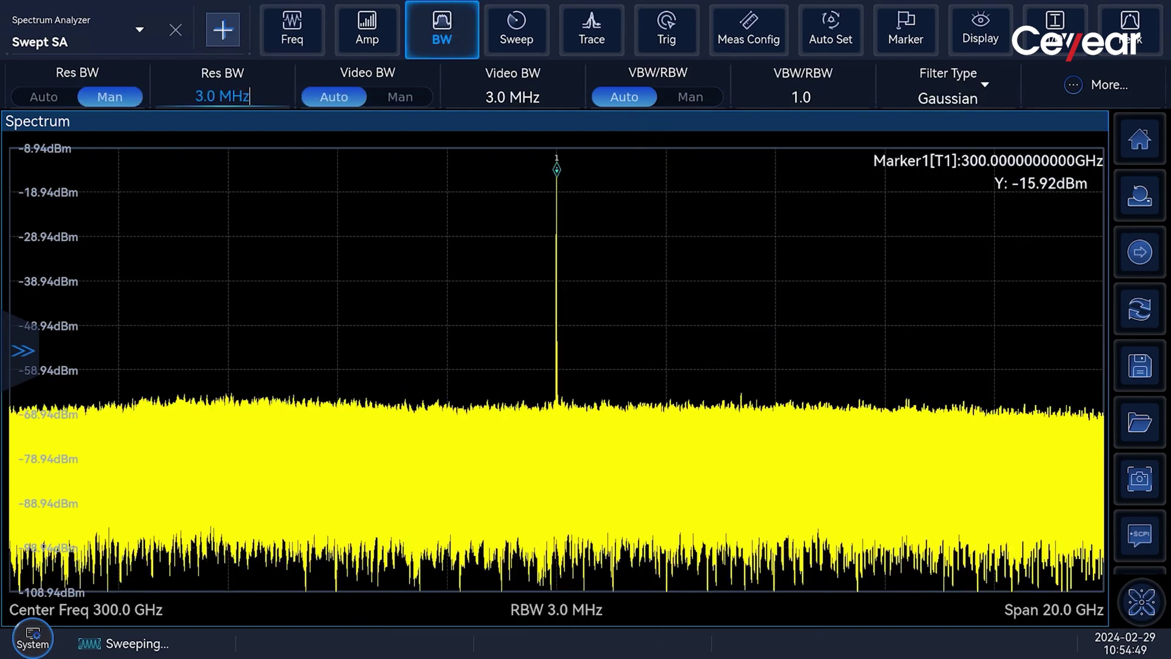
pyautogui.click(1129, 30)
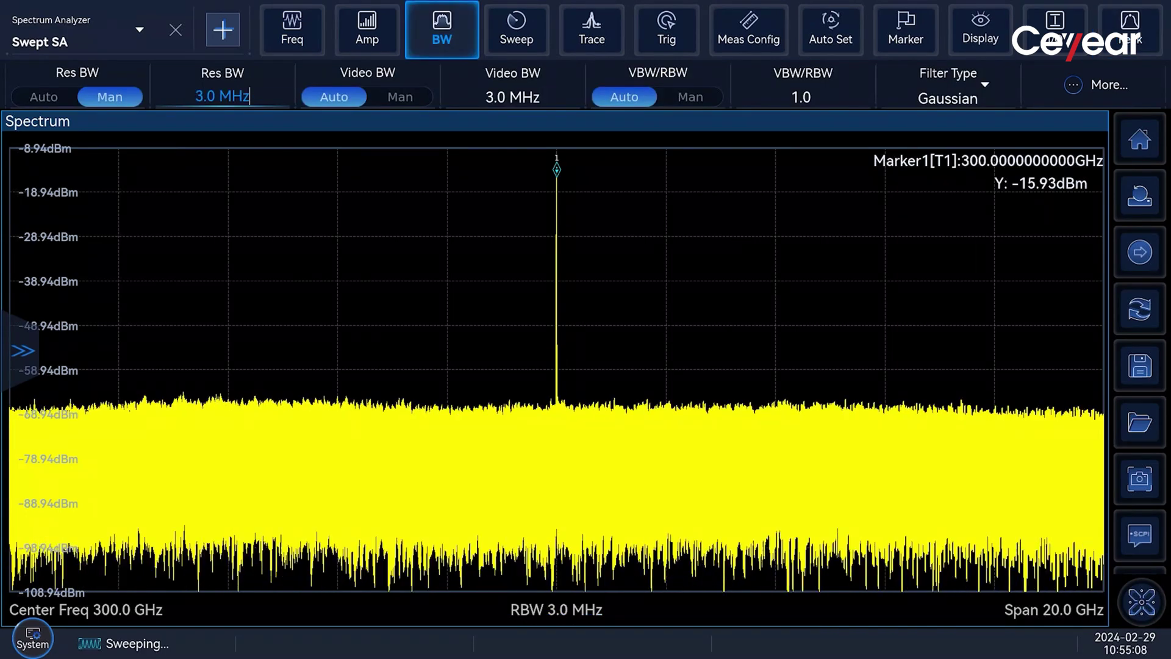
pyautogui.click(222, 96)
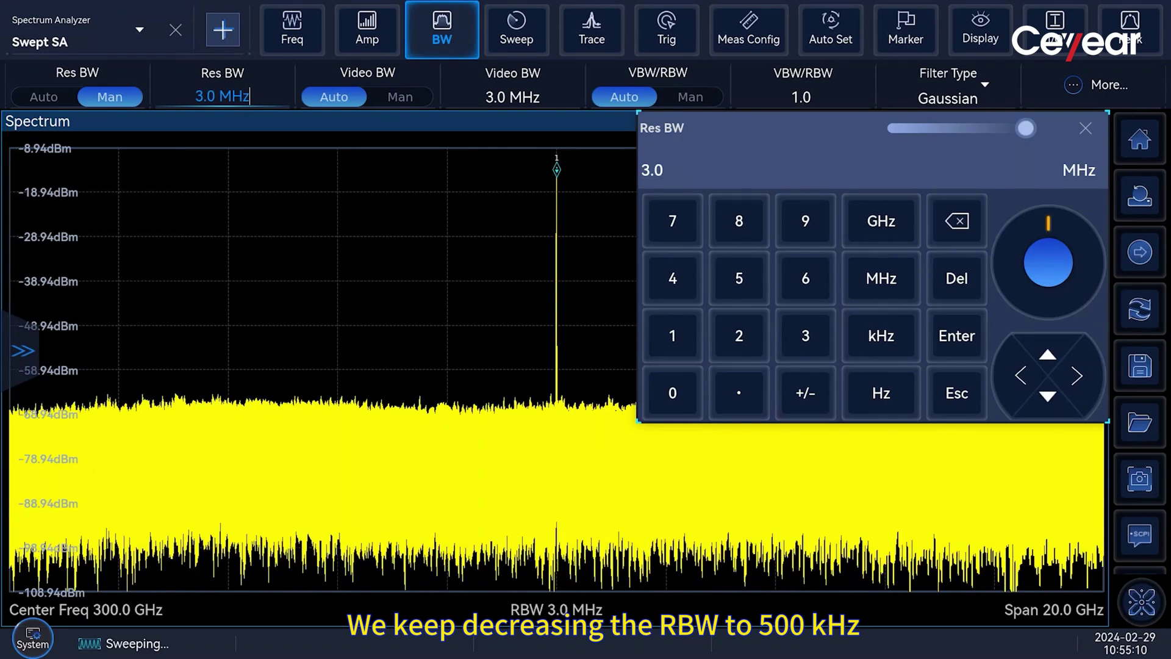
pyautogui.click(738, 278)
pyautogui.click(672, 392)
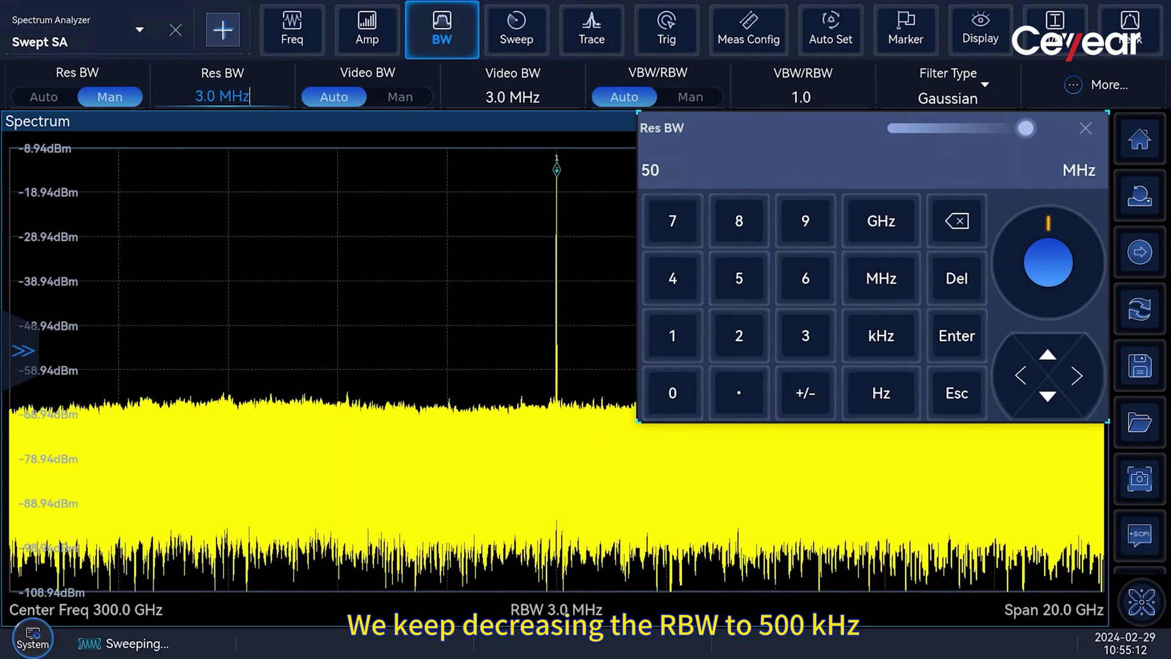
pyautogui.click(672, 393)
pyautogui.click(881, 336)
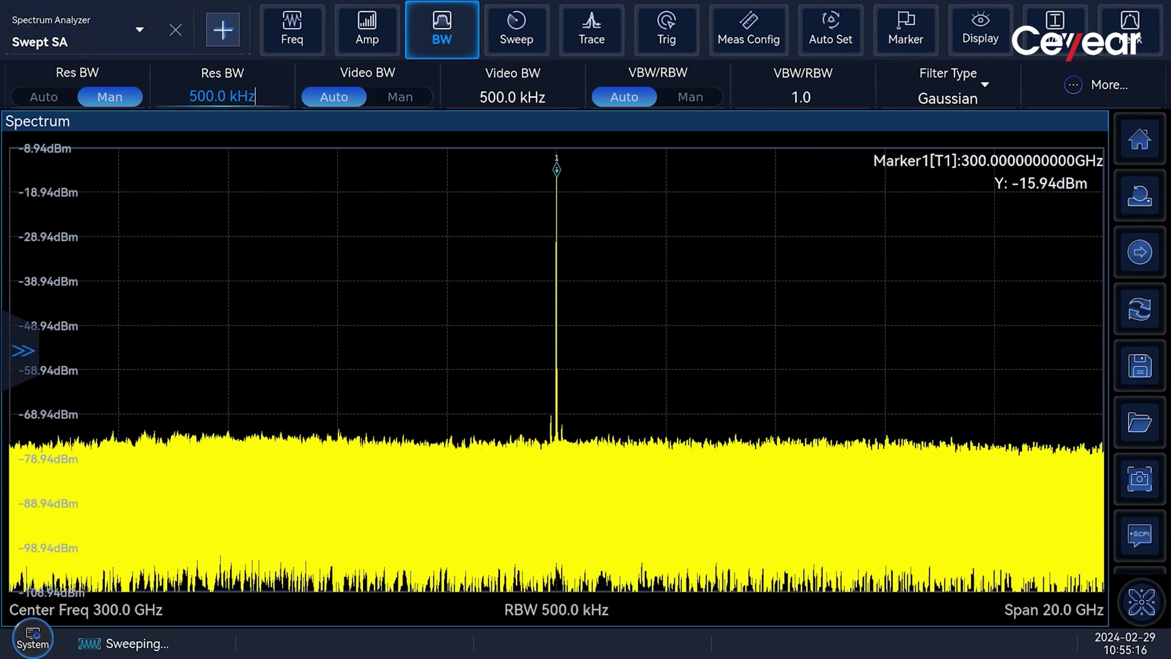
# Step: Narrow Res BW further to 200 kHz, then 100 kHz
pyautogui.click(222, 96)
pyautogui.click(739, 336)
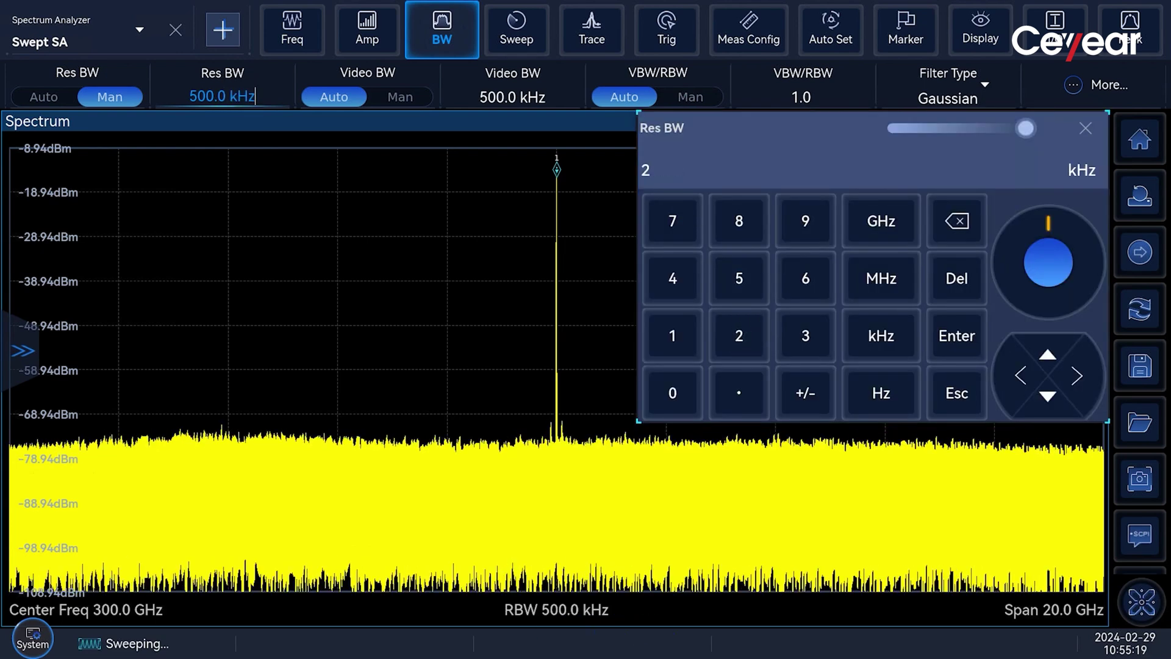
pyautogui.click(672, 392)
pyautogui.click(672, 393)
pyautogui.click(881, 336)
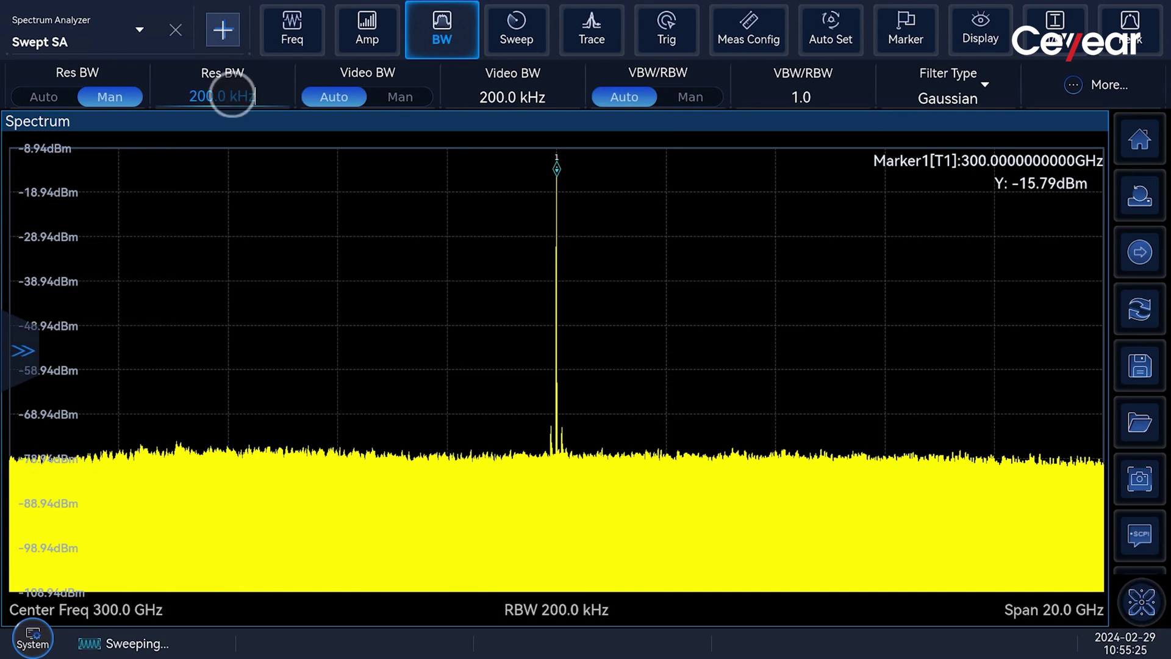
pyautogui.click(232, 96)
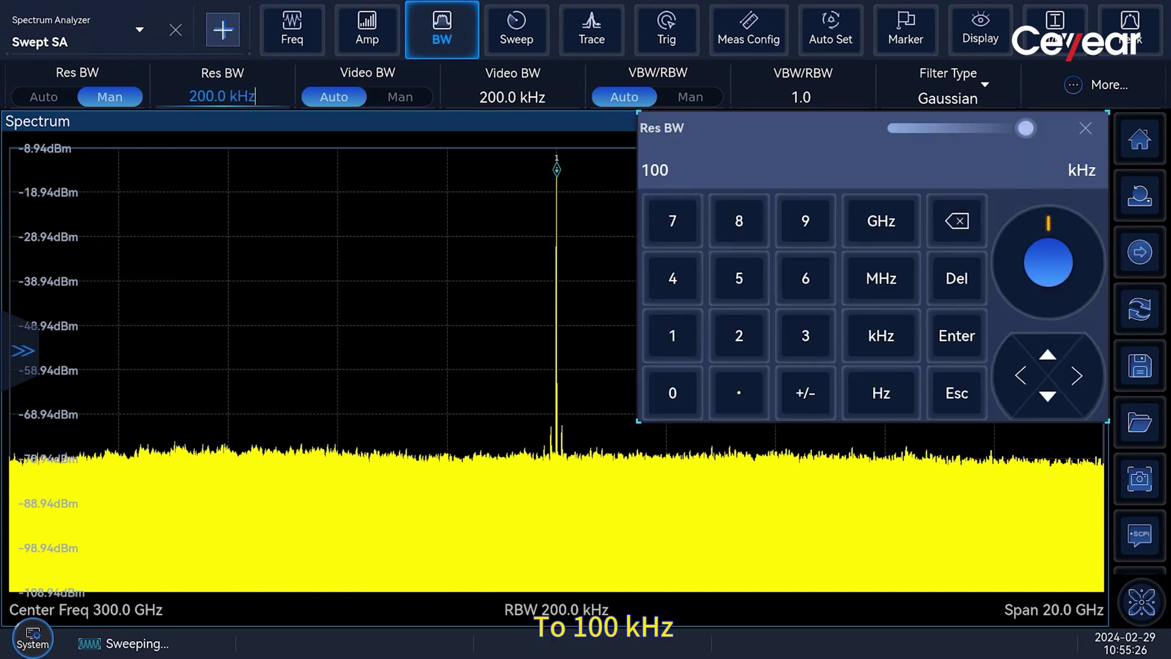
pyautogui.click(880, 336)
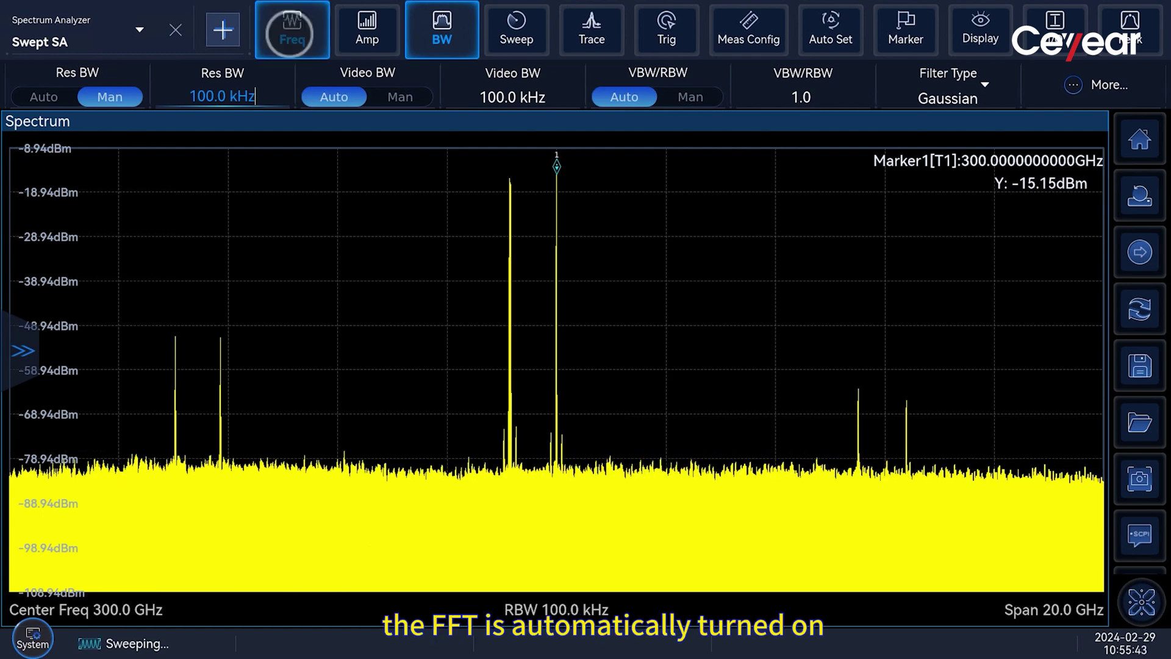
pyautogui.click(290, 32)
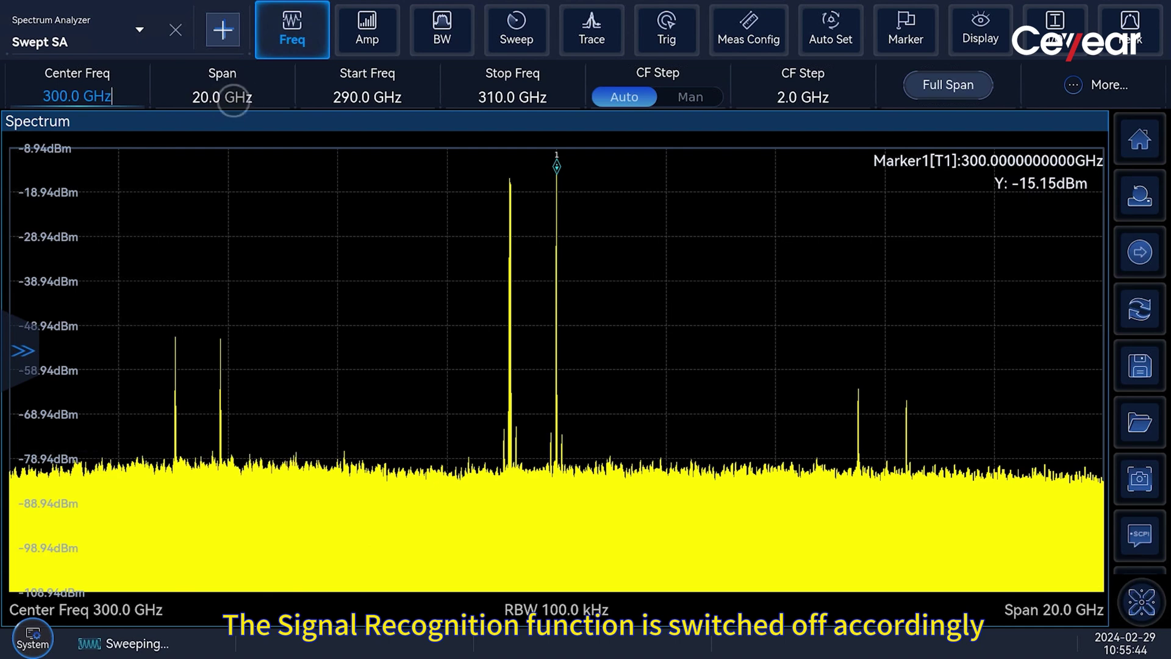
# Step: Set the span to 1 GHz, then narrow it to 500 MHz
pyautogui.click(234, 99)
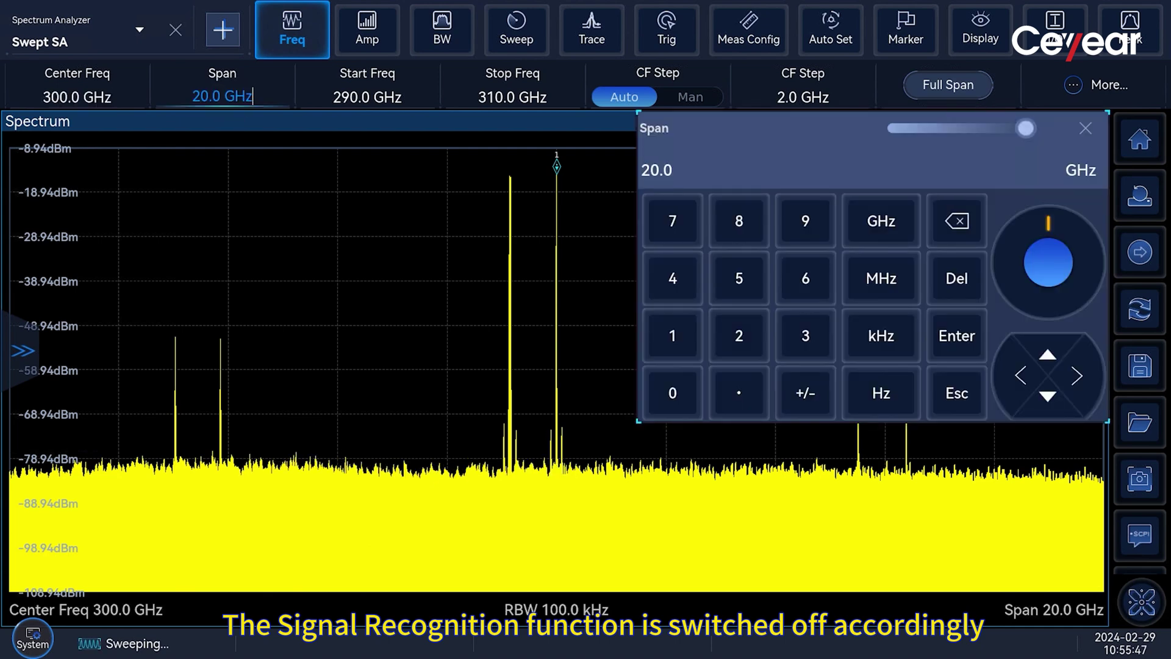
pyautogui.write('1')
pyautogui.press('Return')
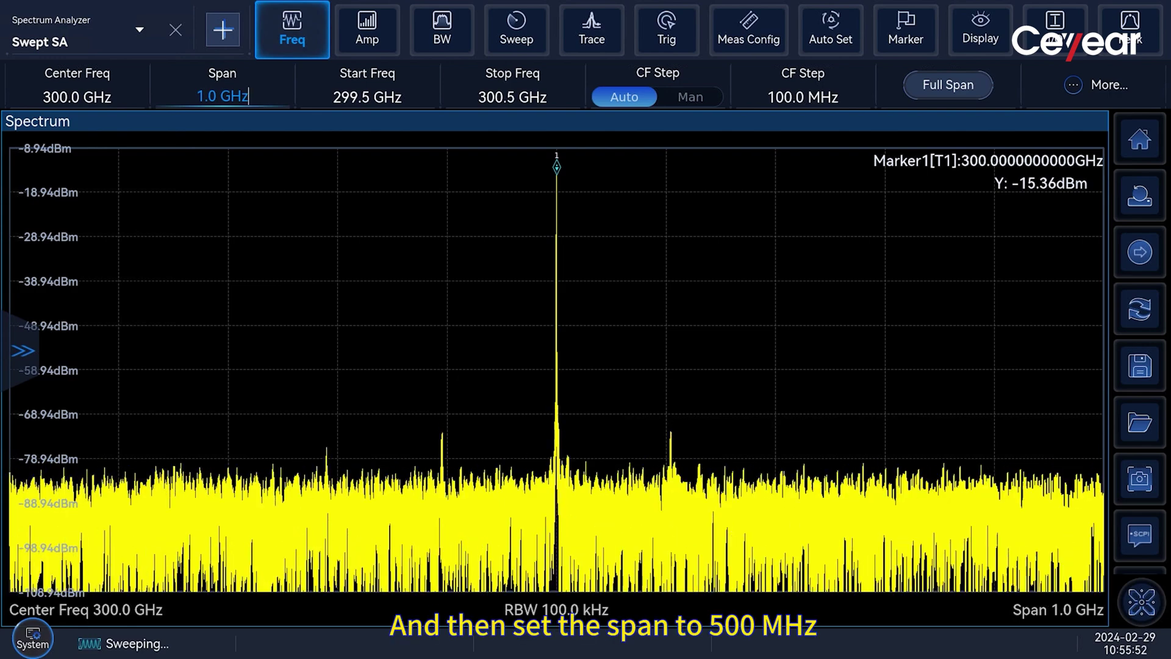
pyautogui.press('Return')
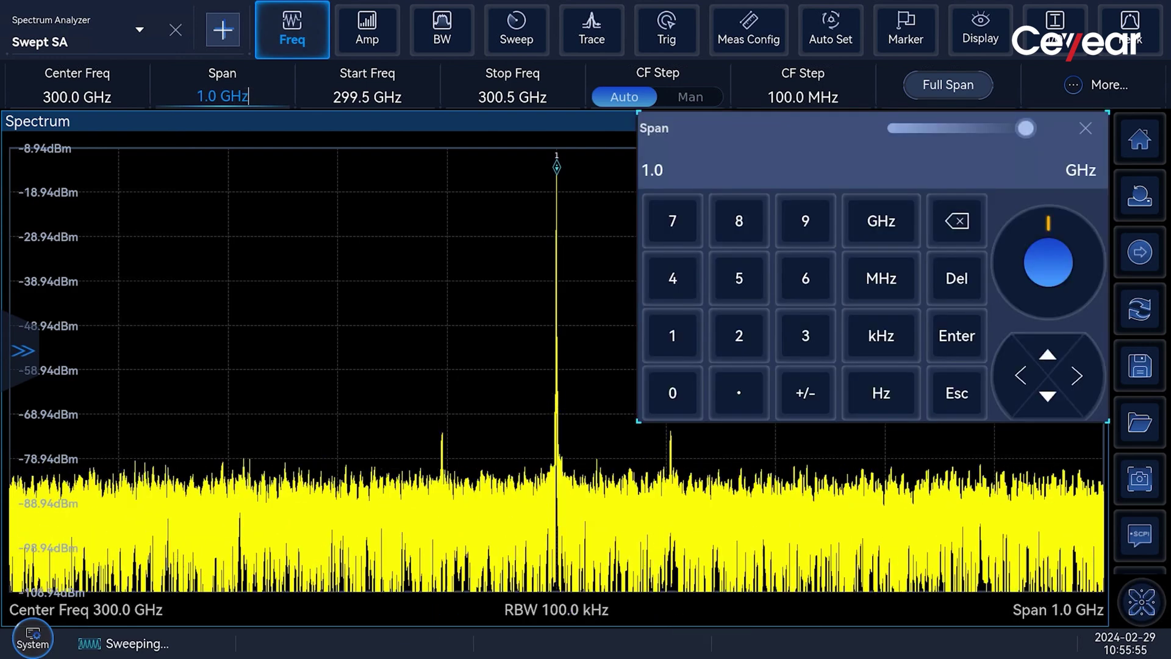
pyautogui.click(739, 278)
pyautogui.click(672, 392)
pyautogui.click(672, 392)
pyautogui.click(881, 278)
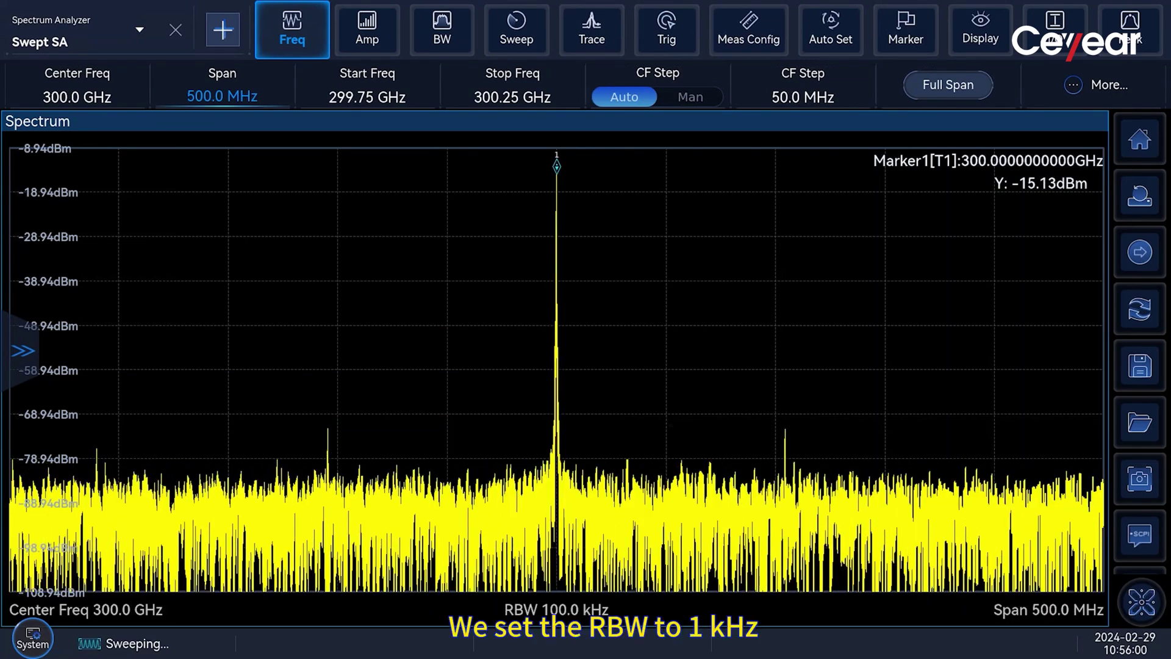
# Step: Set Res BW to 1 kHz and the span to 200 MHz
pyautogui.click(442, 29)
pyautogui.click(222, 96)
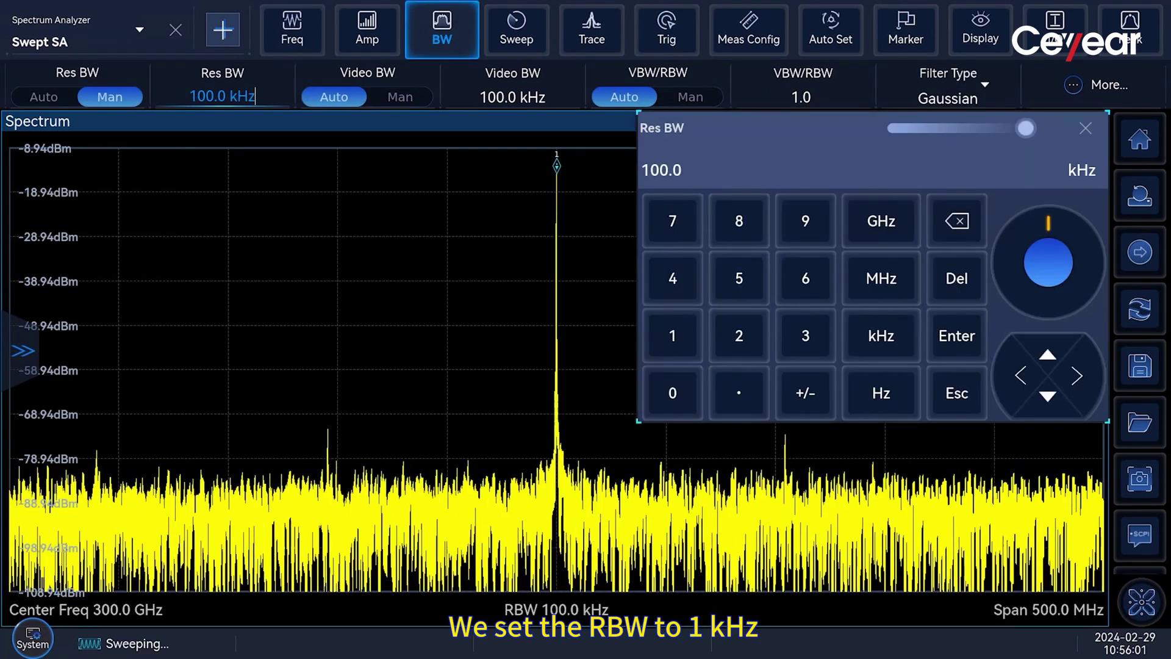
pyautogui.click(672, 335)
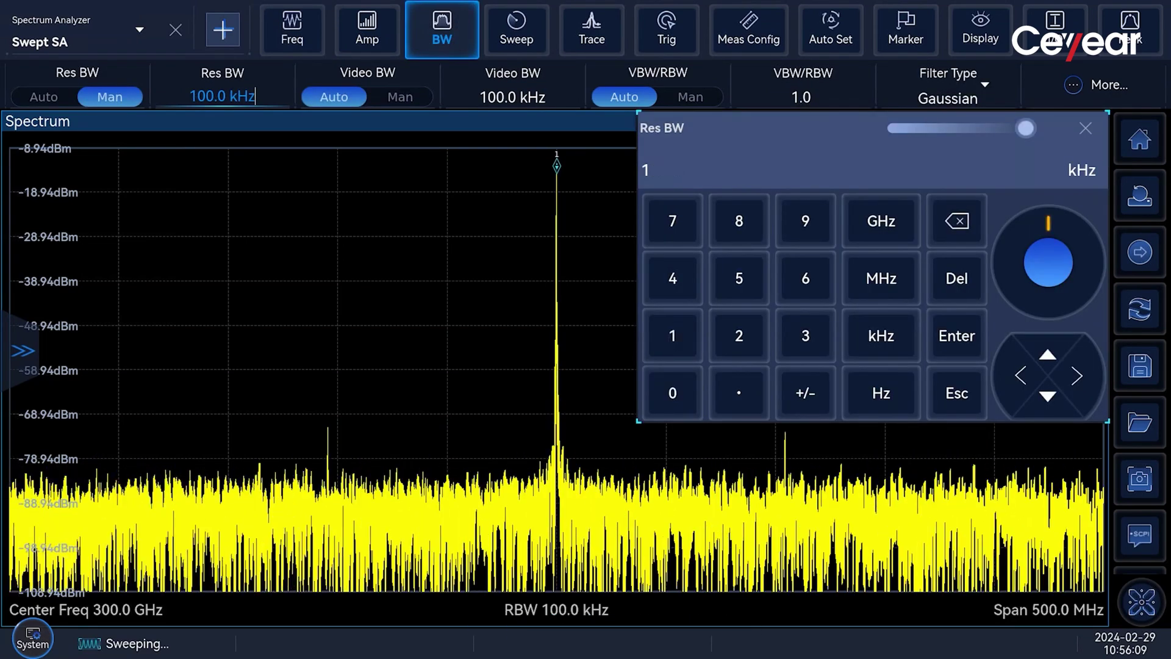
pyautogui.click(881, 335)
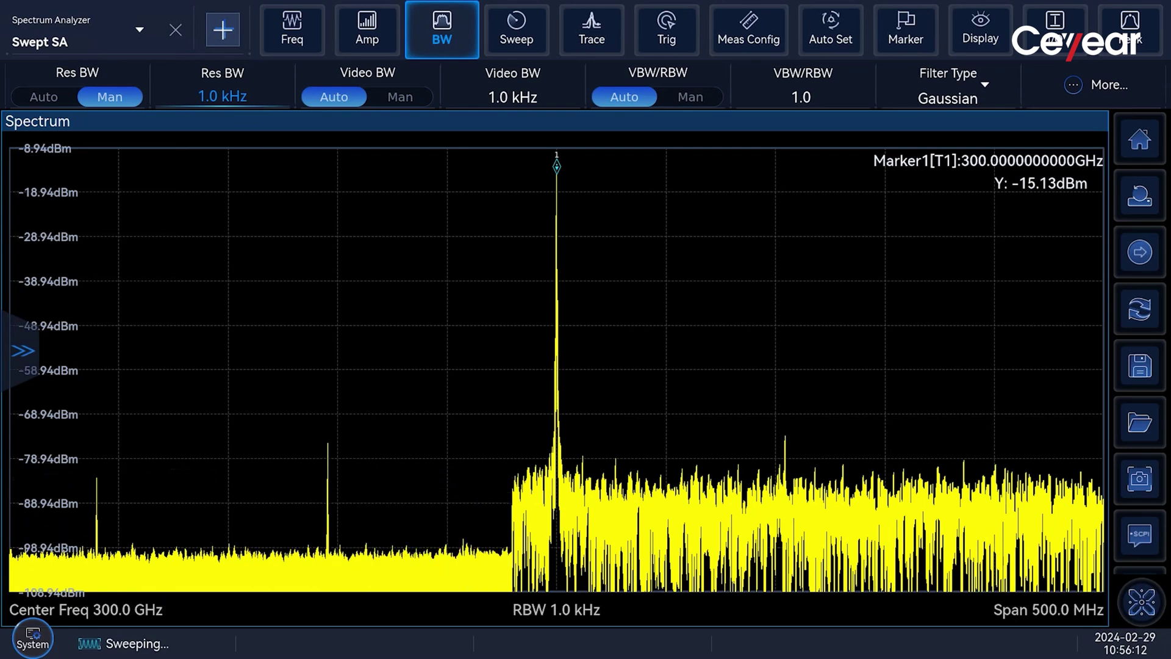
pyautogui.click(292, 29)
pyautogui.click(222, 95)
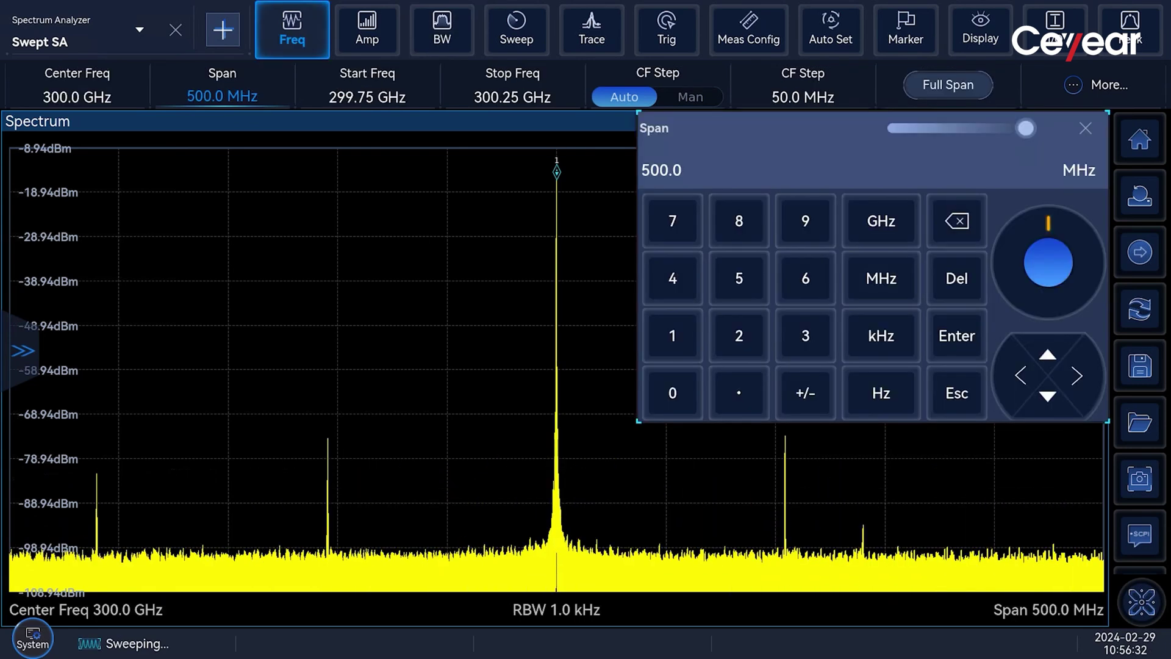
pyautogui.click(750, 340)
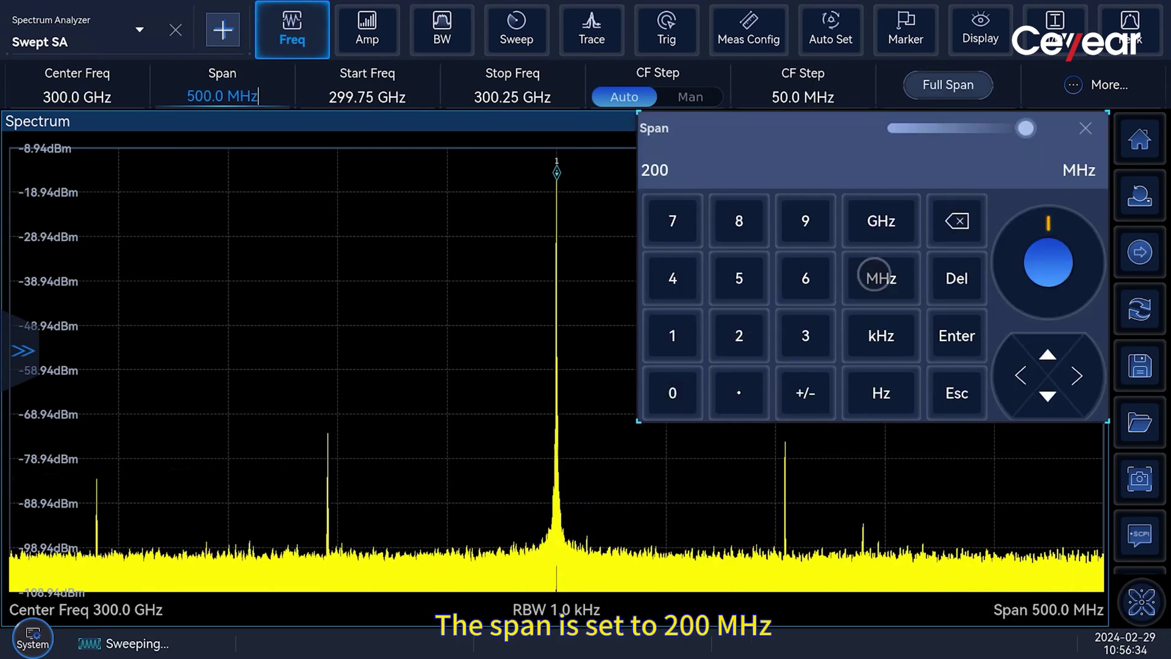
pyautogui.click(875, 274)
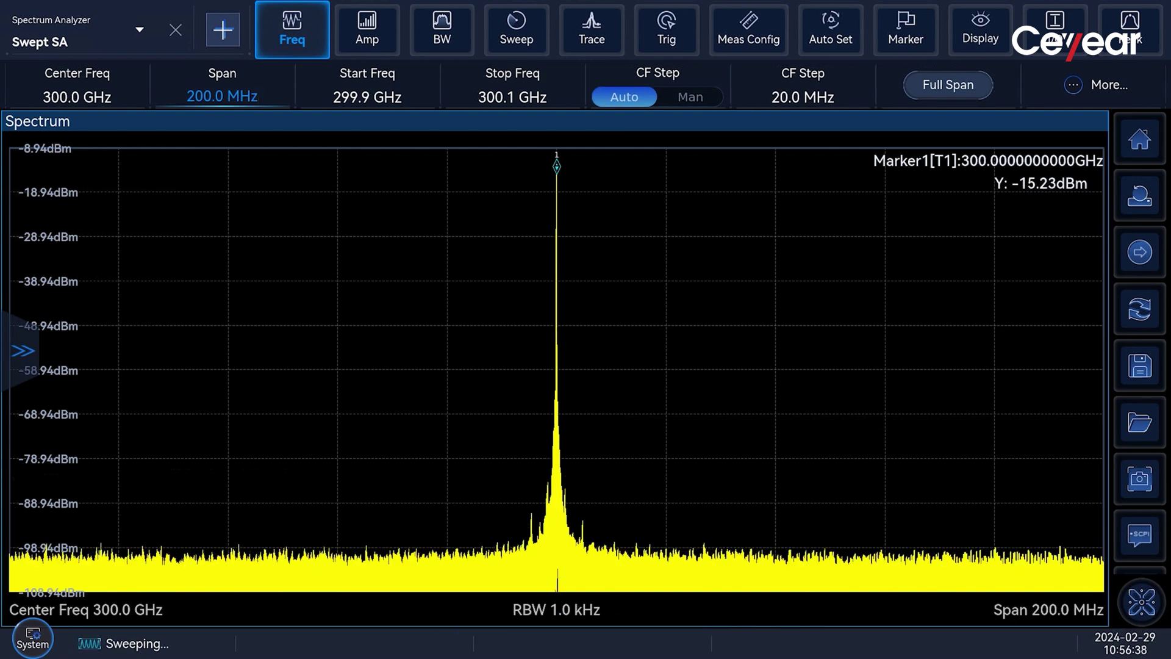
# Step: Narrow Res BW to 500 Hz, then to 200 Hz
pyautogui.click(442, 29)
pyautogui.click(223, 96)
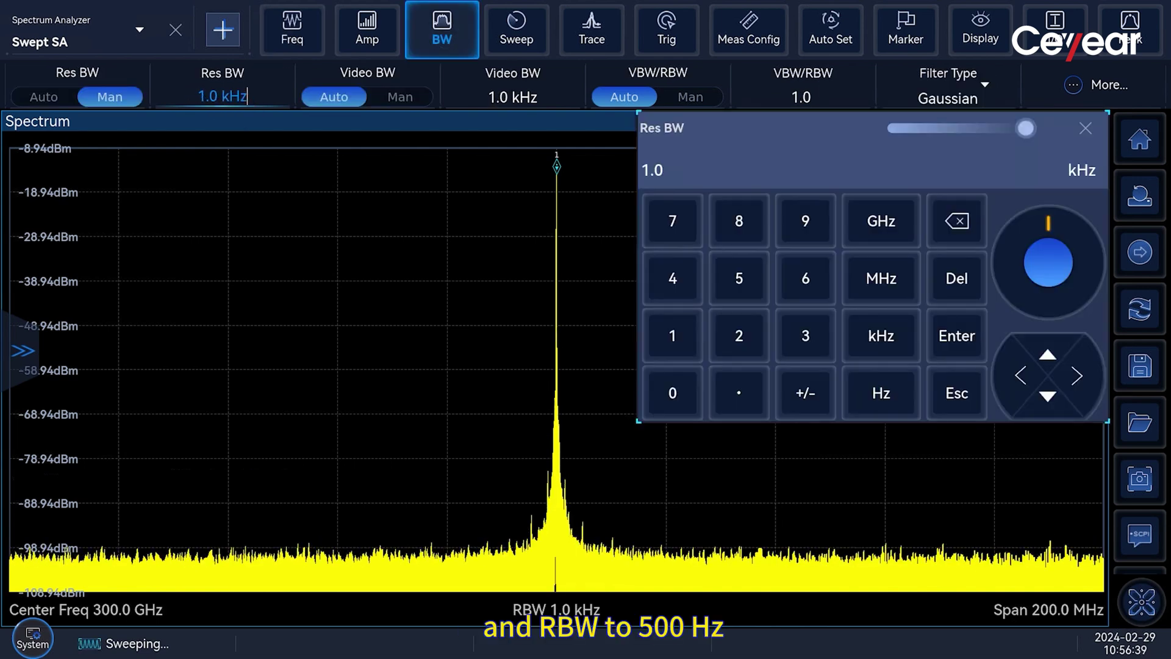
pyautogui.click(738, 278)
pyautogui.click(672, 392)
pyautogui.click(672, 393)
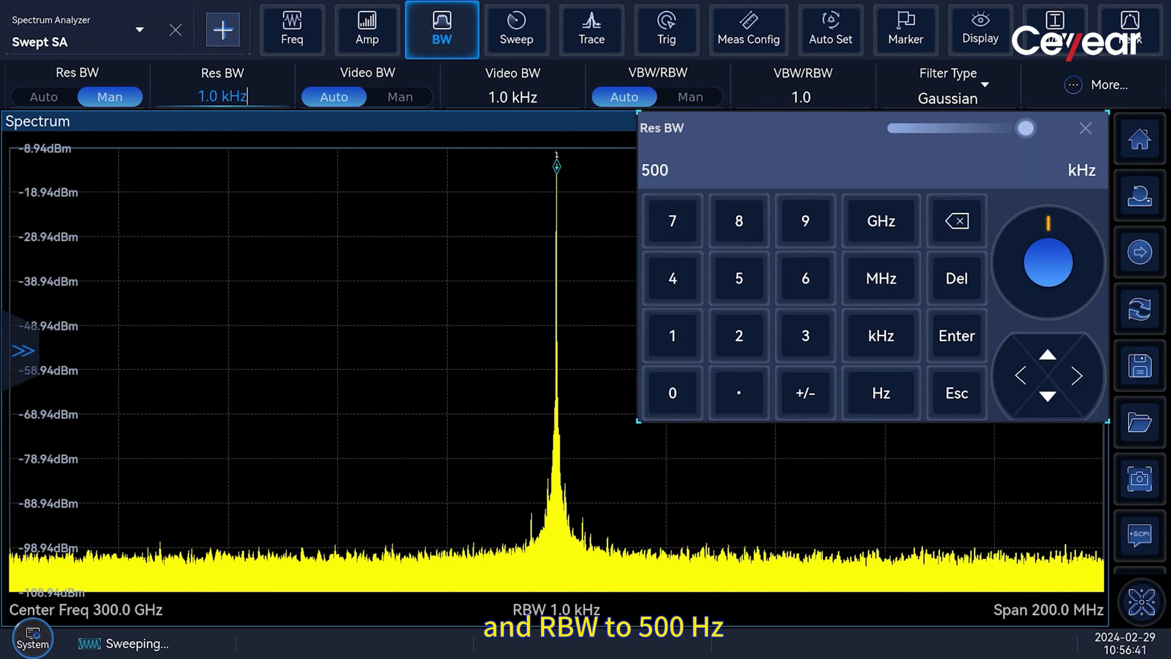
pyautogui.click(876, 401)
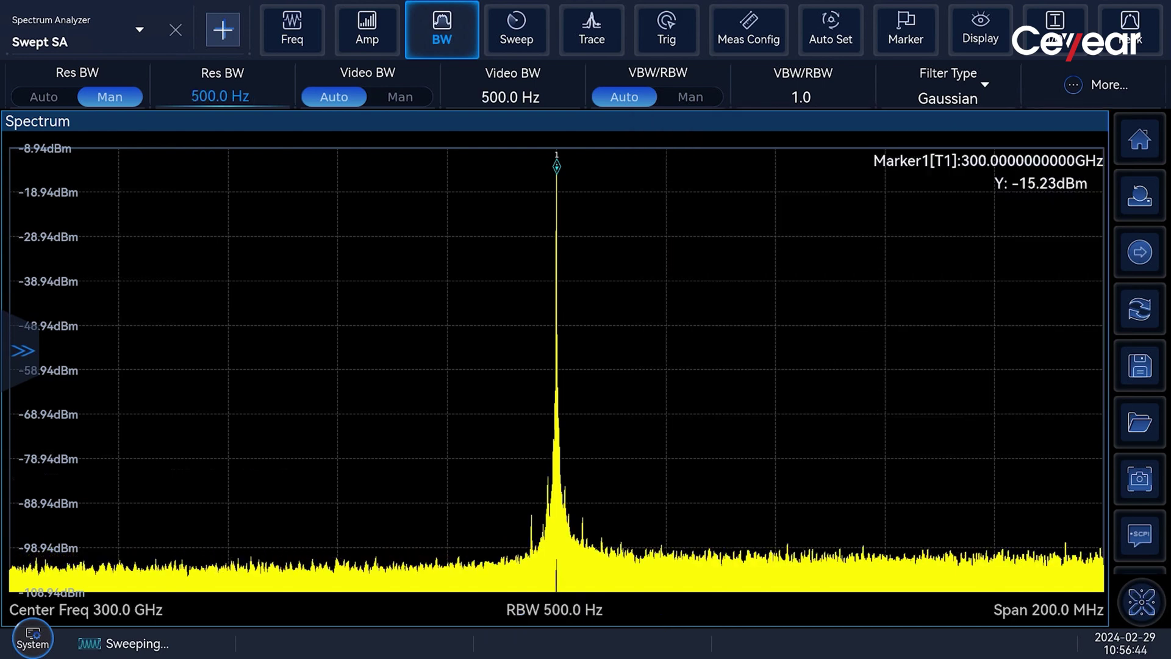
pyautogui.click(220, 96)
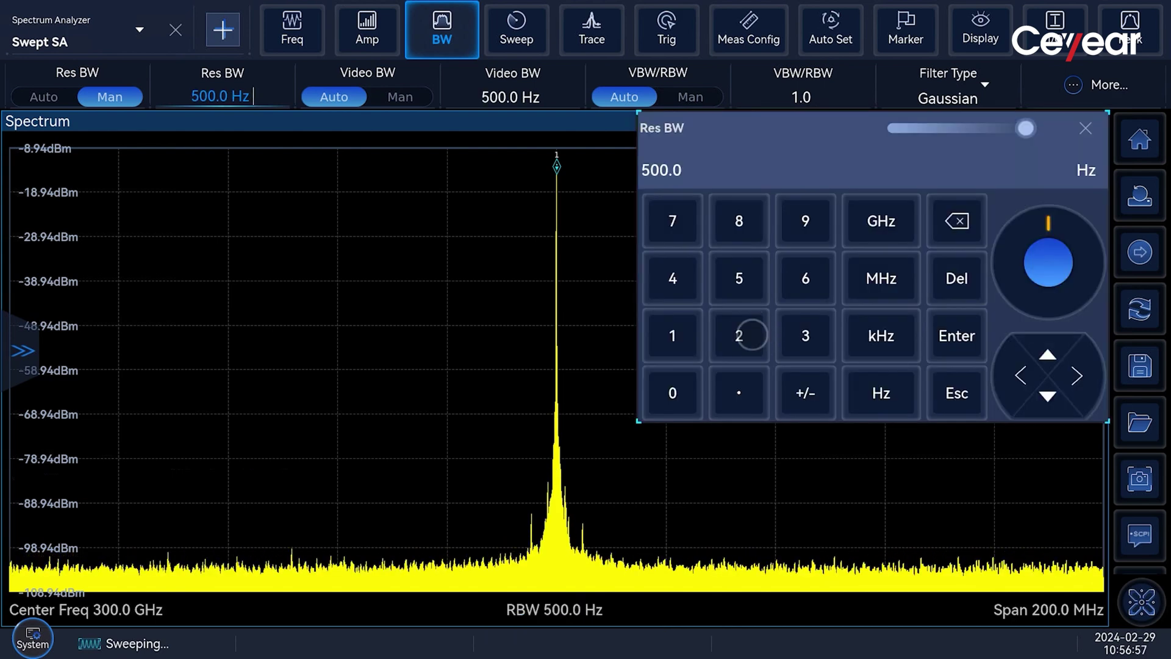
pyautogui.click(751, 336)
pyautogui.click(672, 393)
pyautogui.click(672, 392)
pyautogui.click(879, 394)
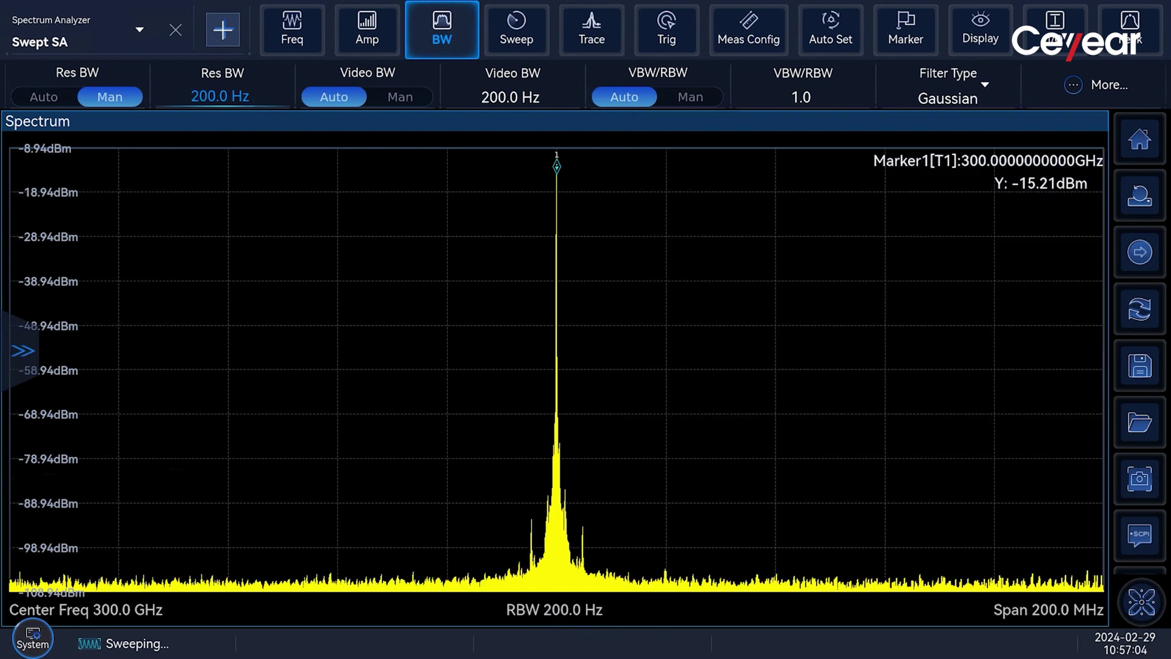
pyautogui.click(100, 98)
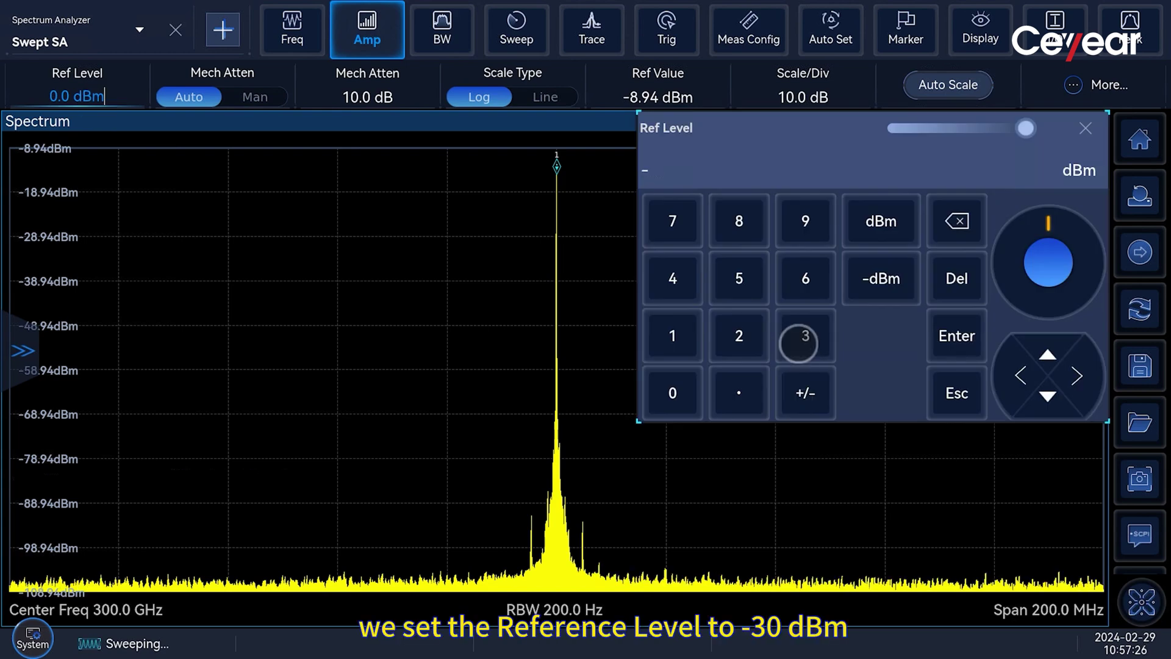
# Step: Set Ref Level to -30 dBm, Scale/Div to 15 dB, then Ref Level to -10 dBm
pyautogui.click(887, 222)
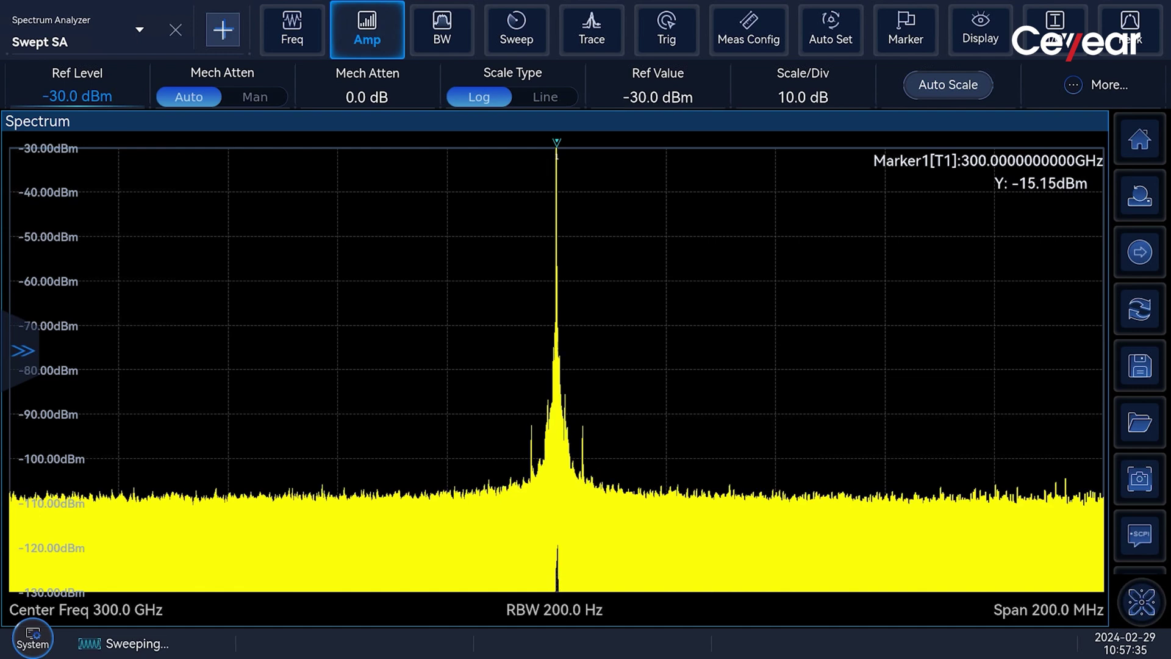
pyautogui.click(803, 96)
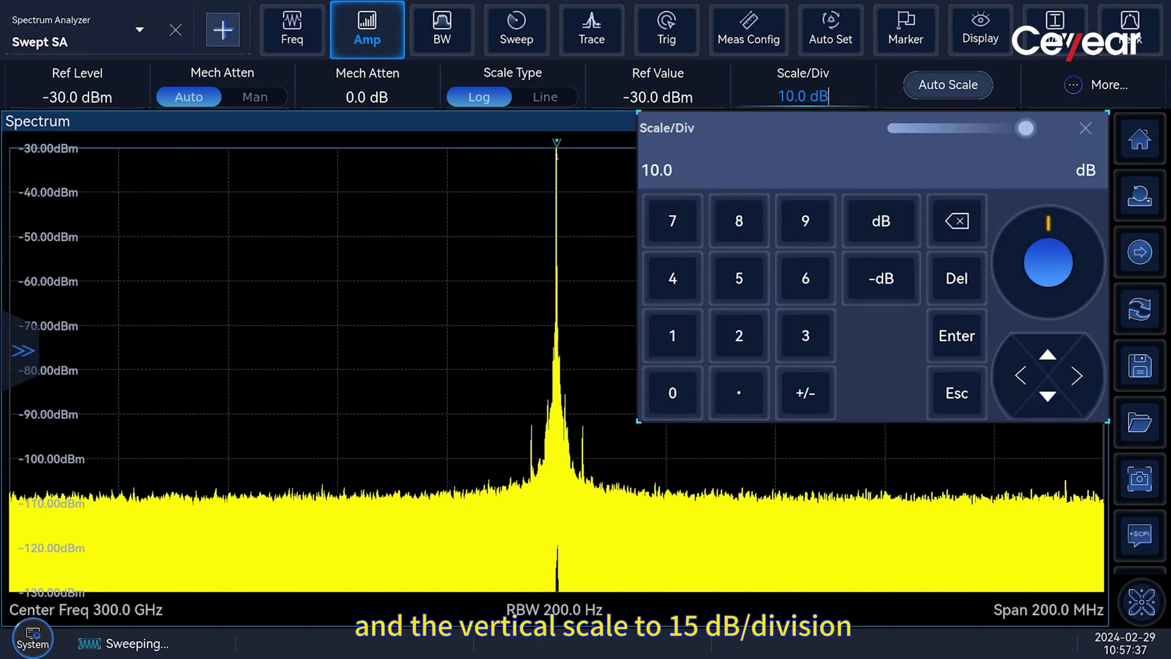
pyautogui.click(888, 222)
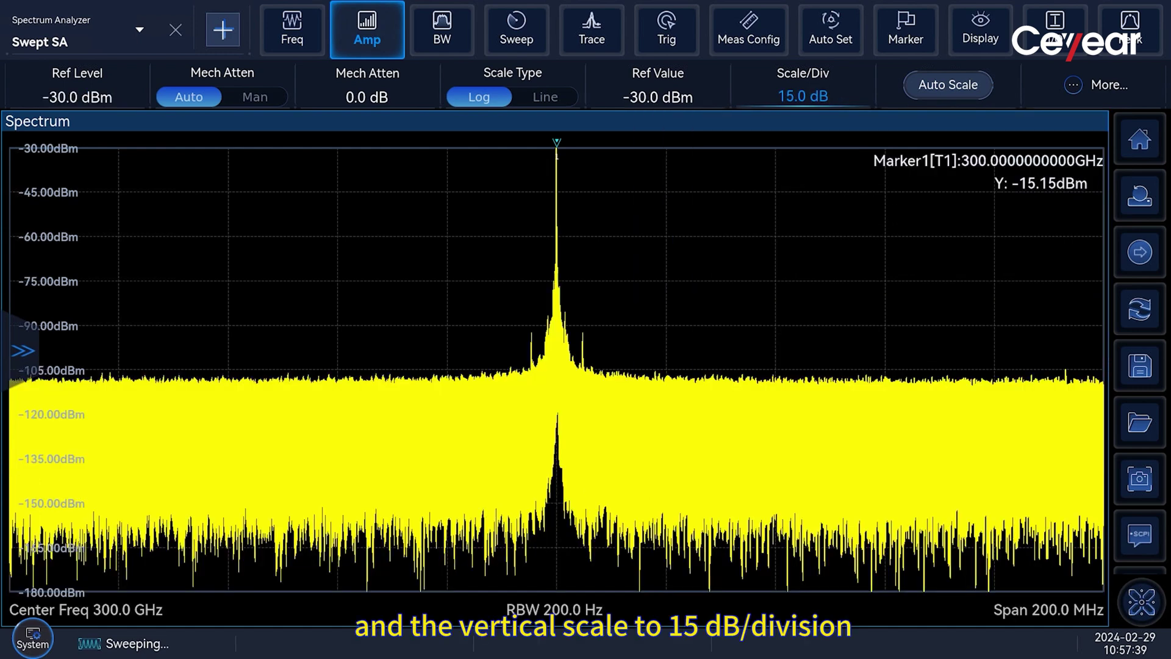
pyautogui.click(77, 96)
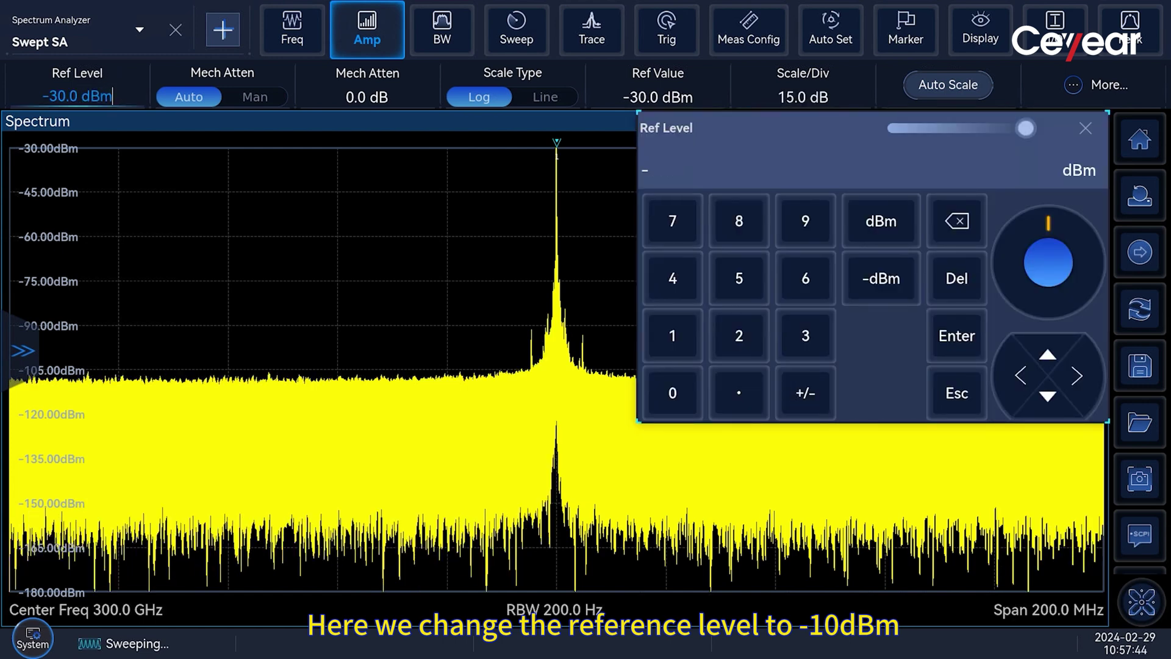
pyautogui.click(672, 335)
pyautogui.click(672, 393)
pyautogui.click(880, 221)
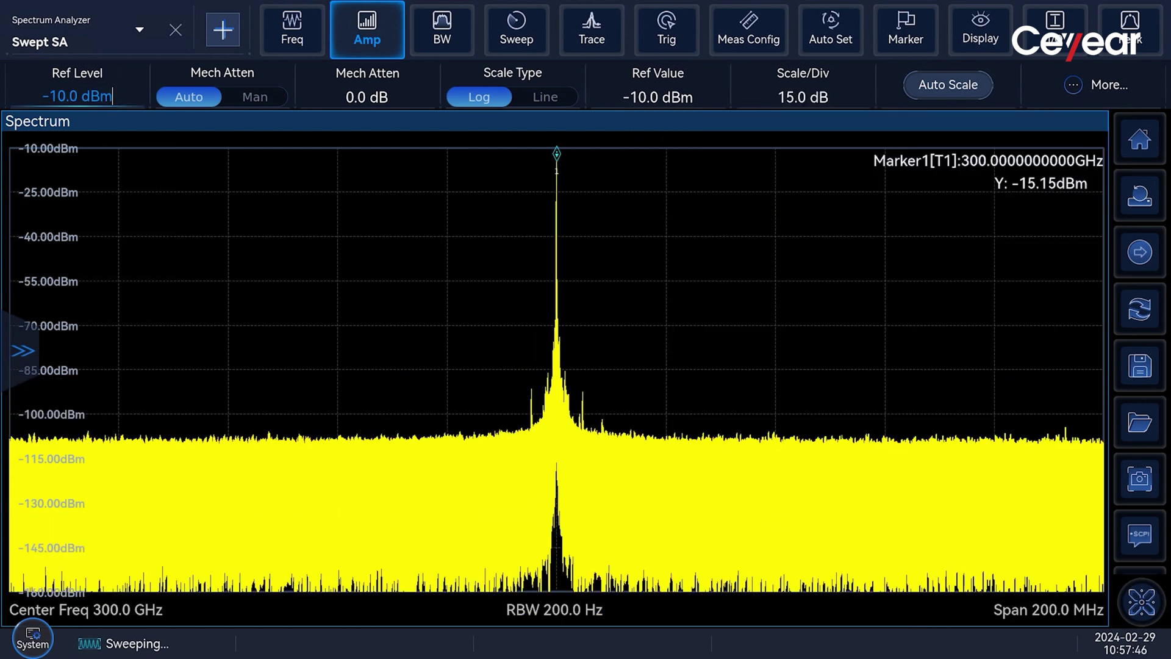
# Step: Narrow the resolution bandwidth to 50 Hz
pyautogui.click(441, 29)
pyautogui.click(222, 97)
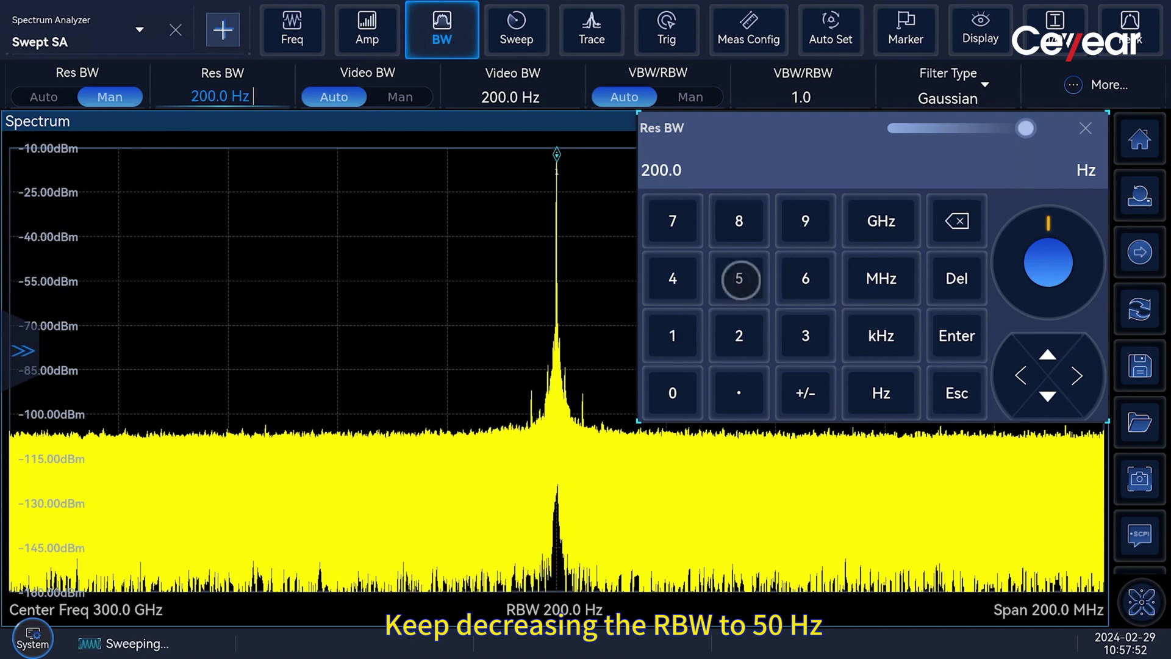
pyautogui.click(880, 393)
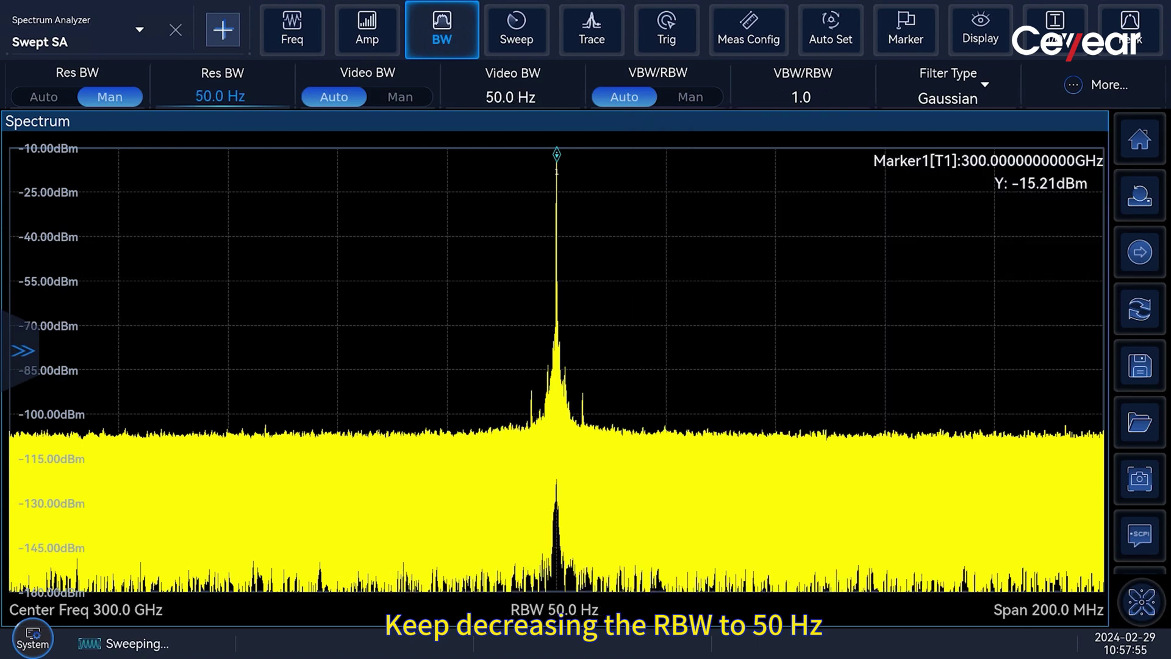